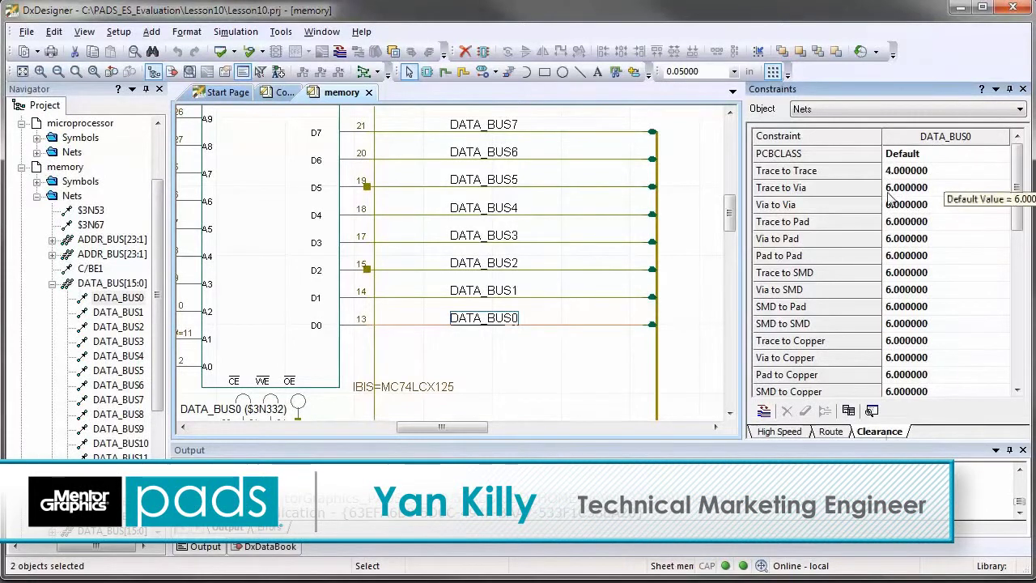
Review DATA_BUS0's Route and High Speed constraints, then export the net to LineSim and view its stackup
{"action": "left_click", "coordinate": [830, 432]}
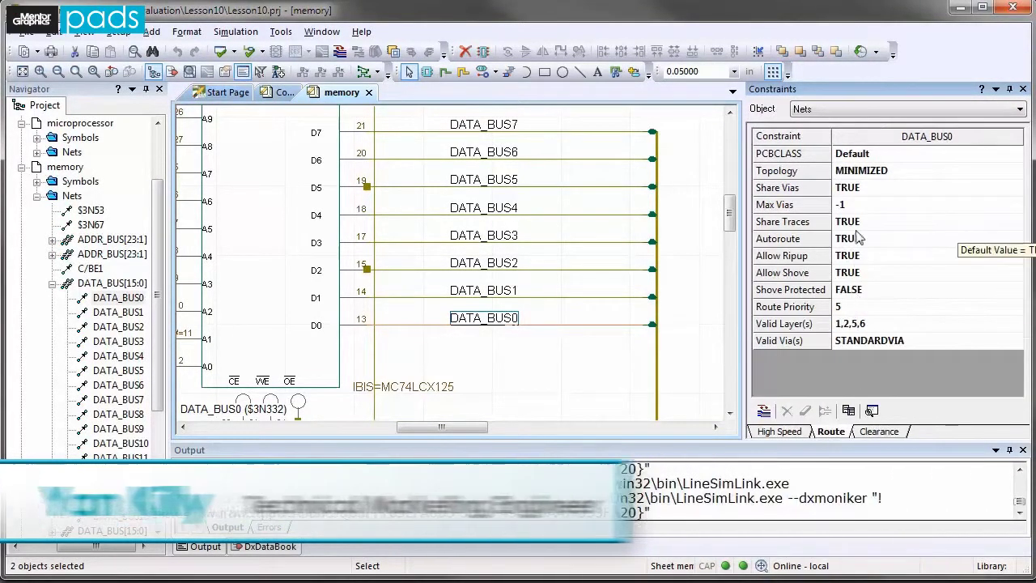
{"action": "left_click", "coordinate": [793, 433]}
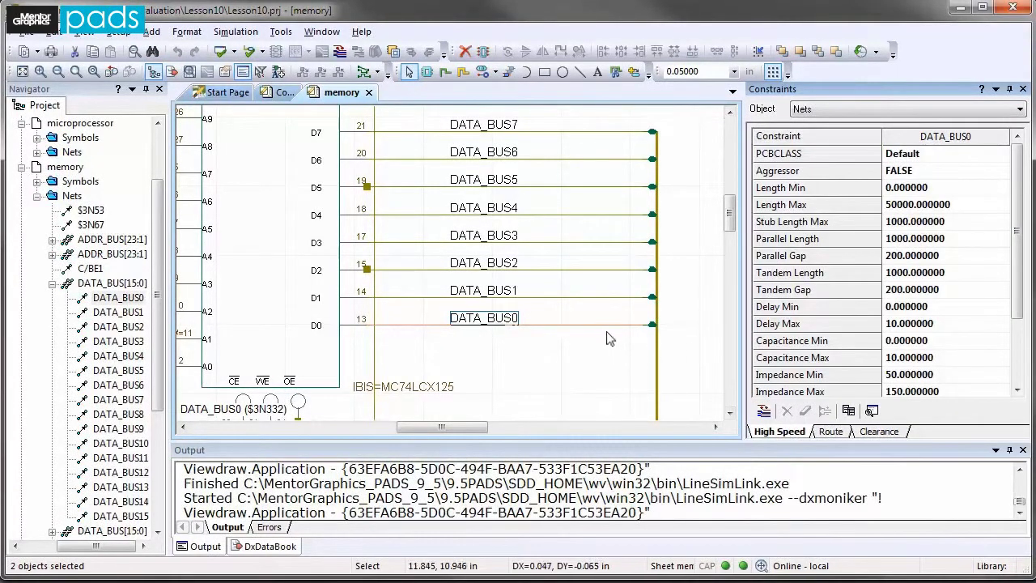
{"action": "right_click", "coordinate": [563, 330]}
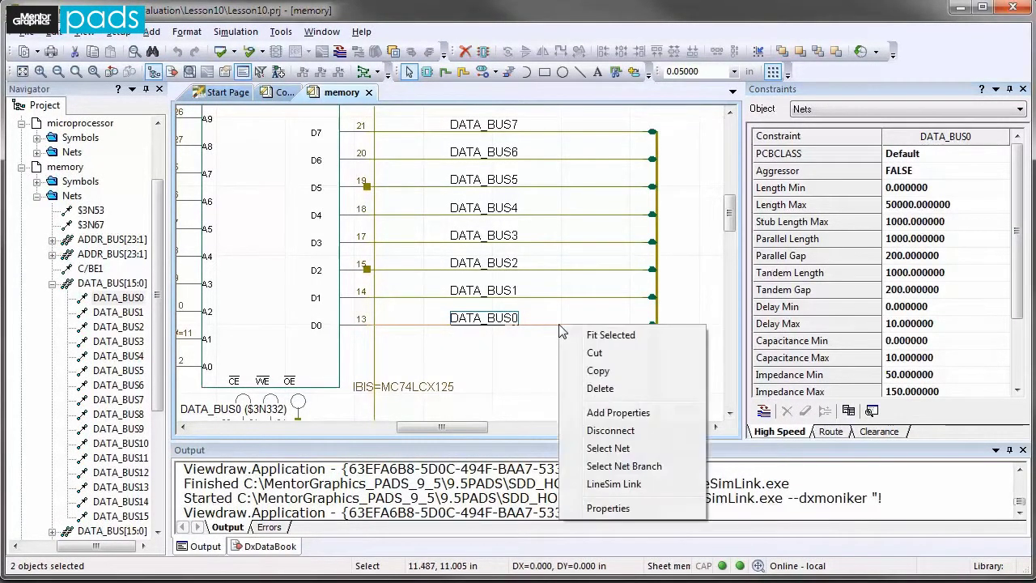
{"action": "left_click", "coordinate": [597, 485]}
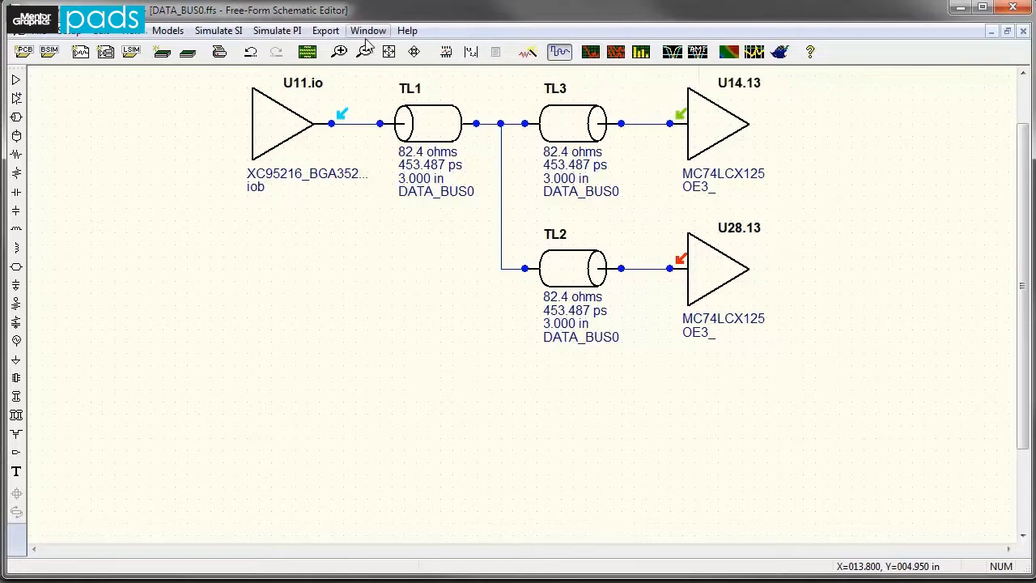
{"action": "left_click", "coordinate": [310, 53]}
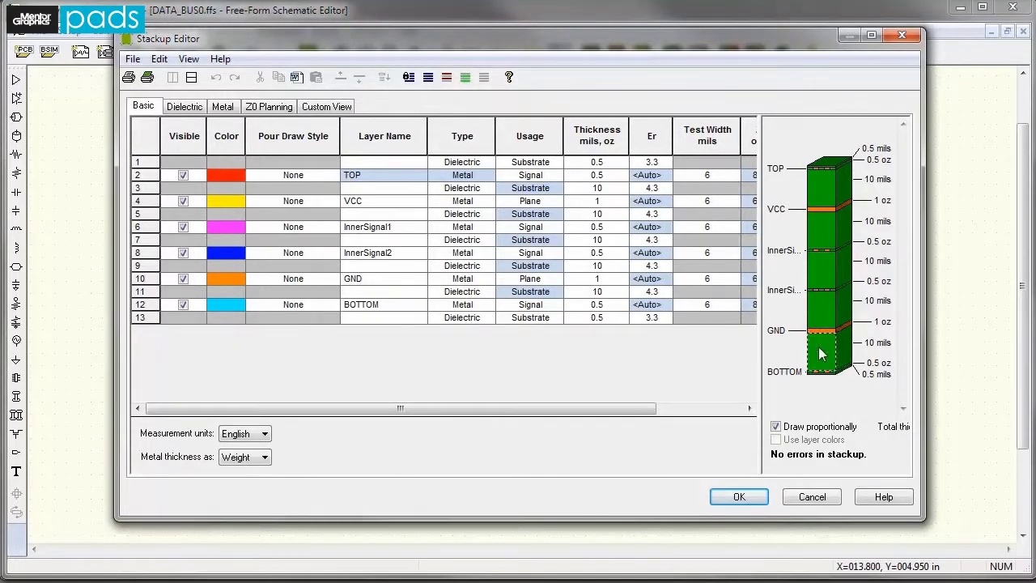
Accept the six-layer stackup, run a first oscilloscope simulation of DATA_BUS0, then select line TL1
{"action": "left_click", "coordinate": [739, 496]}
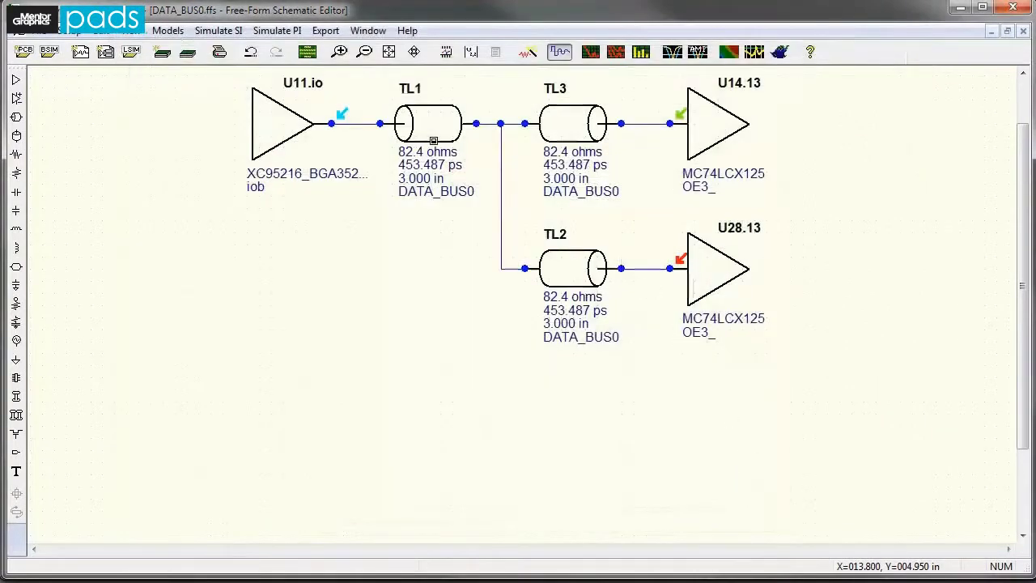
{"action": "left_click", "coordinate": [560, 52]}
{"action": "left_click", "coordinate": [797, 47]}
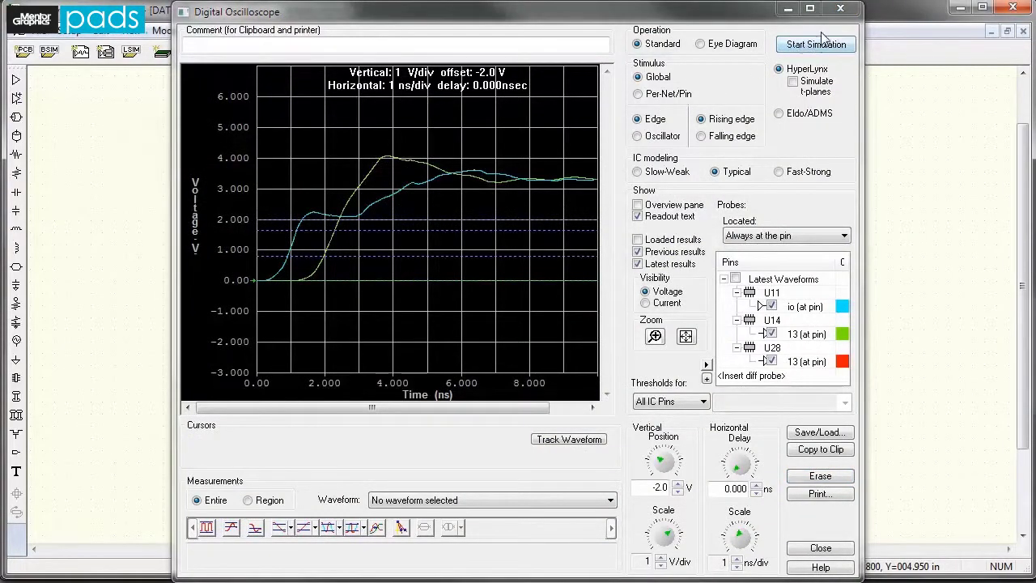
{"action": "left_click", "coordinate": [838, 9]}
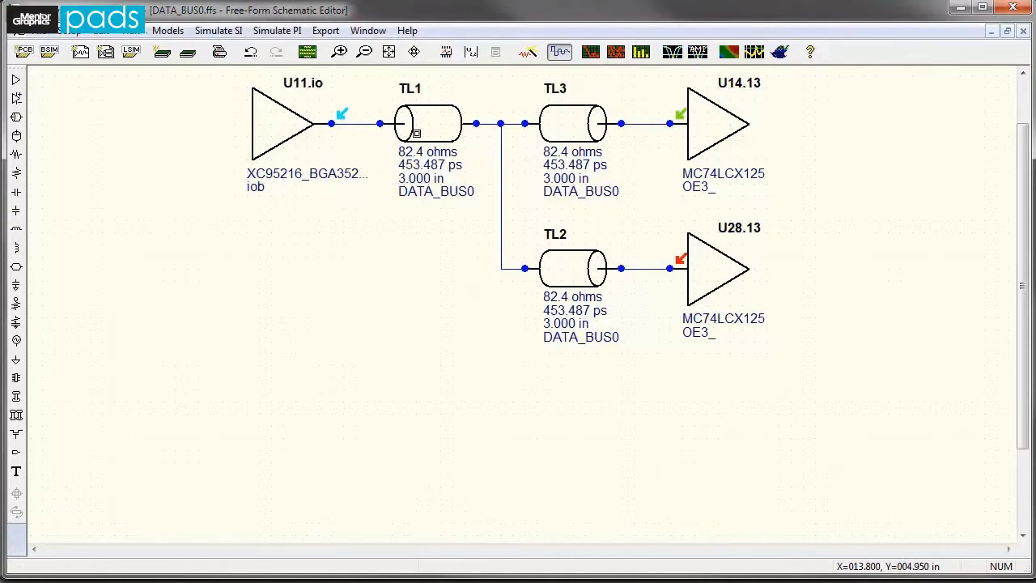
{"action": "left_click", "coordinate": [415, 131]}
{"action": "right_click", "coordinate": [414, 130]}
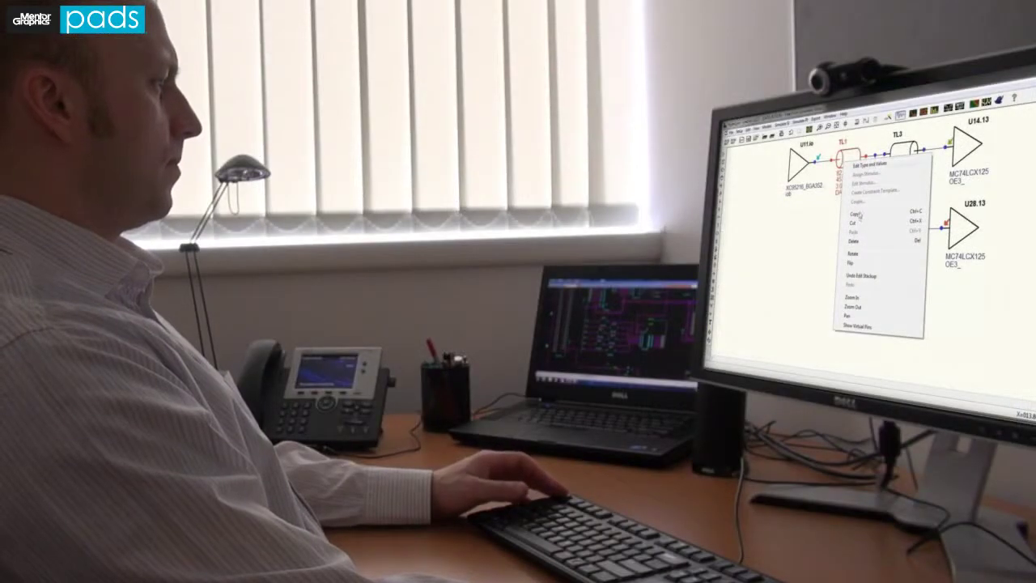
{"action": "left_click", "coordinate": [867, 165]}
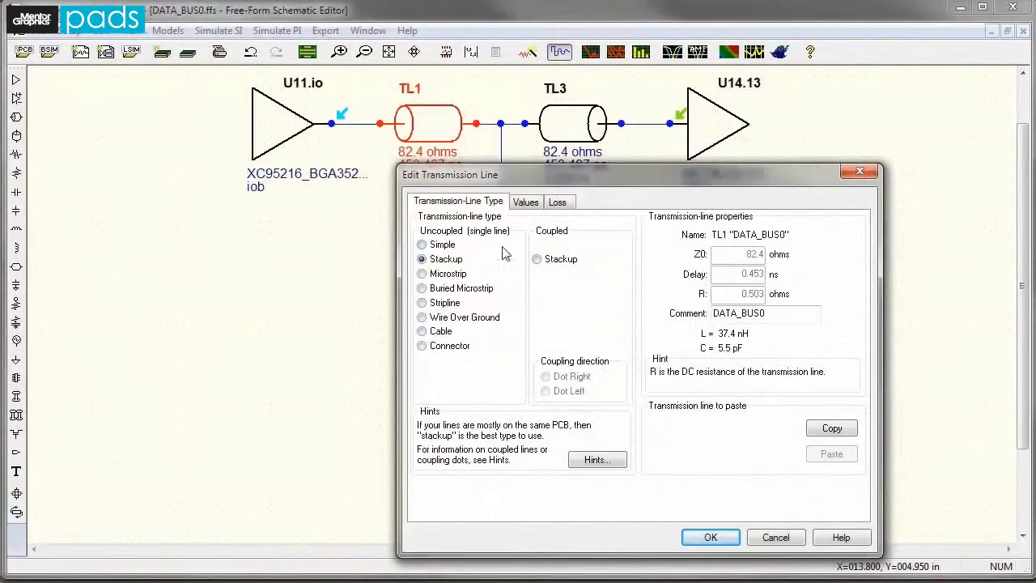
{"action": "left_click", "coordinate": [525, 204]}
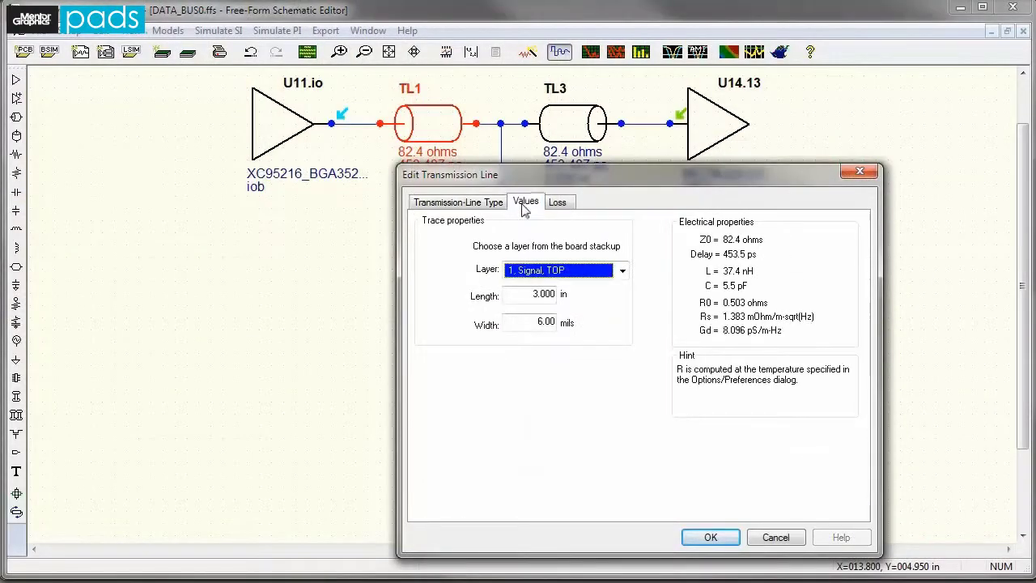
{"action": "left_click", "coordinate": [537, 293]}
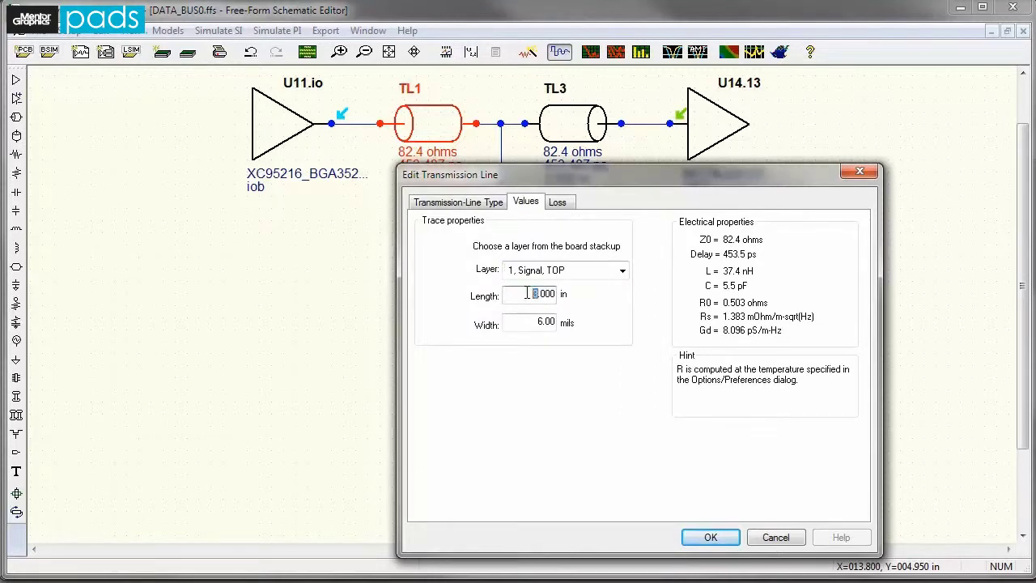
{"action": "left_click_drag", "start_coordinate": [538, 323], "coordinate": [541, 322]}
{"action": "key", "text": "Escape"}
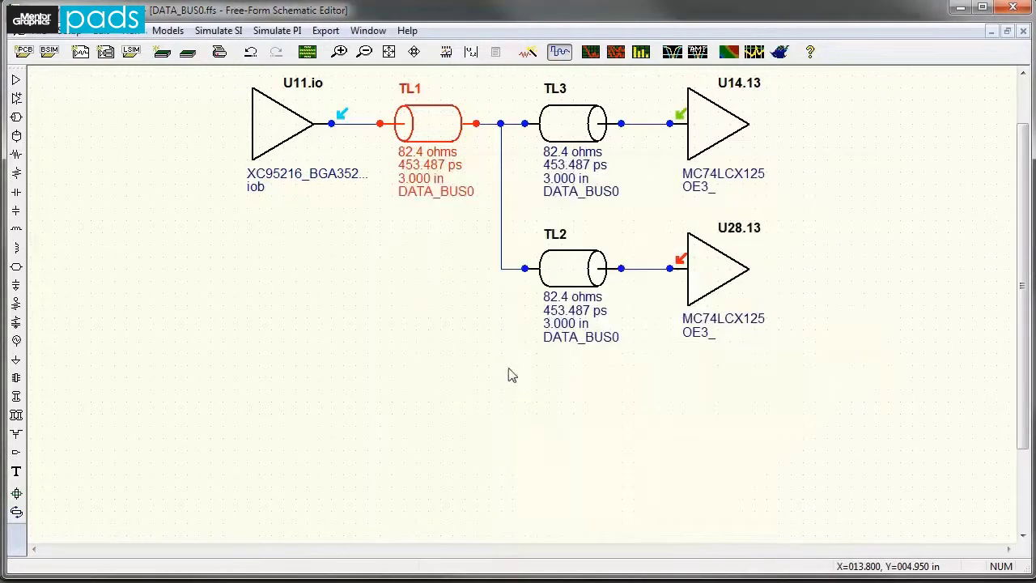
Place an RC terminator on receiver pin U28.13
{"action": "left_click", "coordinate": [423, 259]}
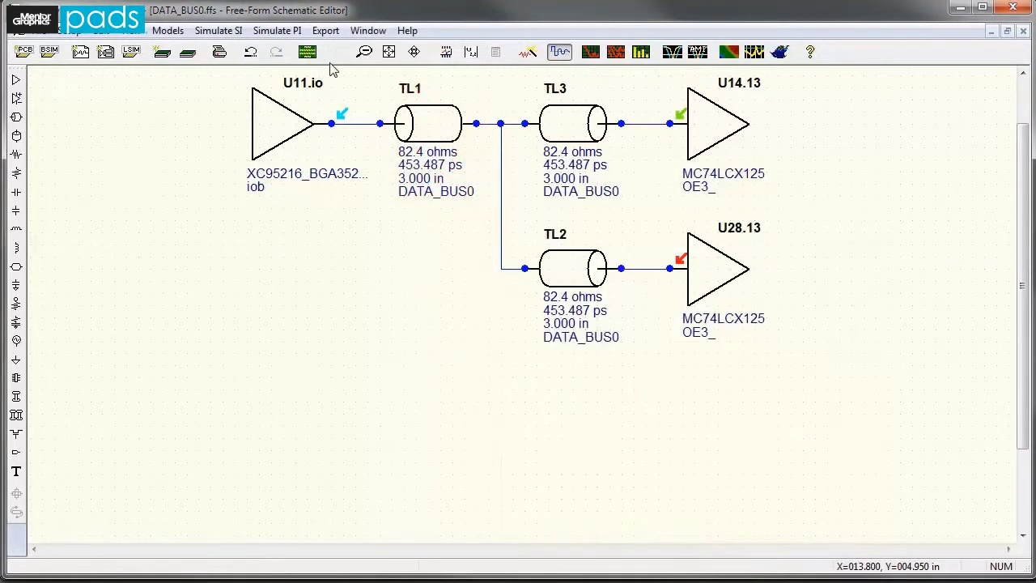
{"action": "left_click", "coordinate": [16, 322]}
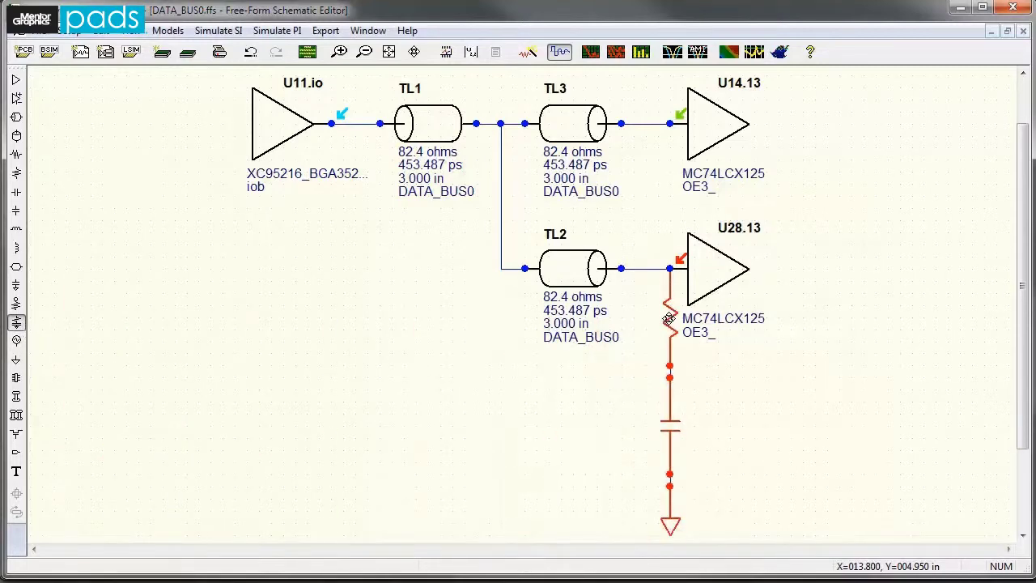
{"action": "left_click", "coordinate": [668, 318]}
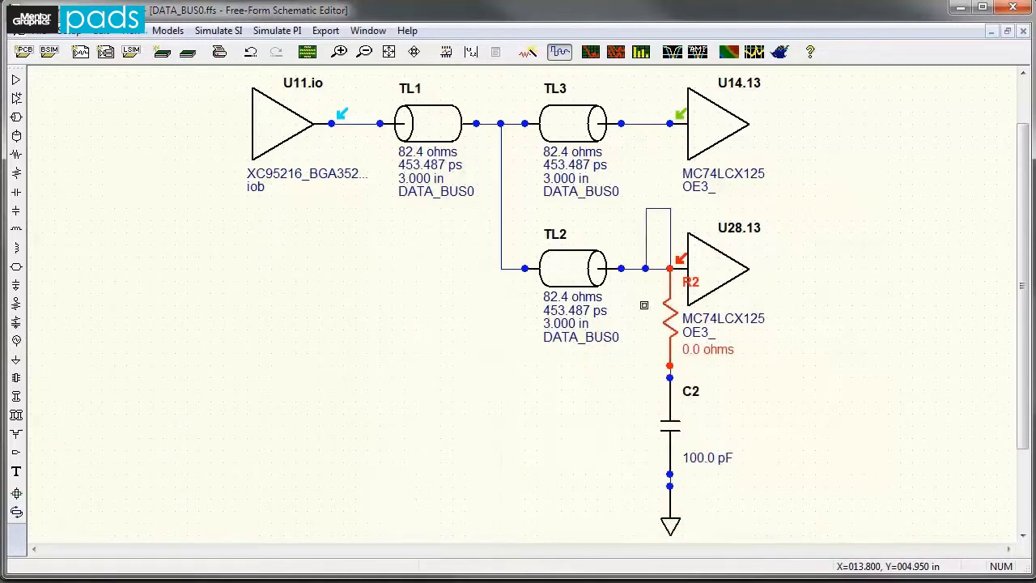
Apply Terminator Wizard values of 75.0 ohms and 160.0 pF at 5 Percent tolerance
{"action": "left_click", "coordinate": [525, 53]}
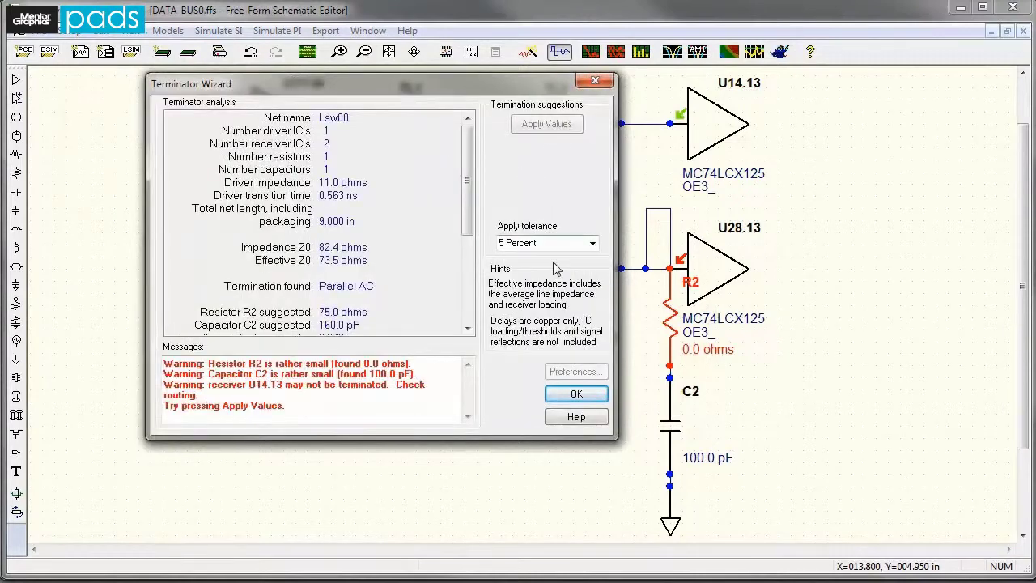
{"action": "left_click", "coordinate": [594, 244]}
{"action": "left_click", "coordinate": [593, 243]}
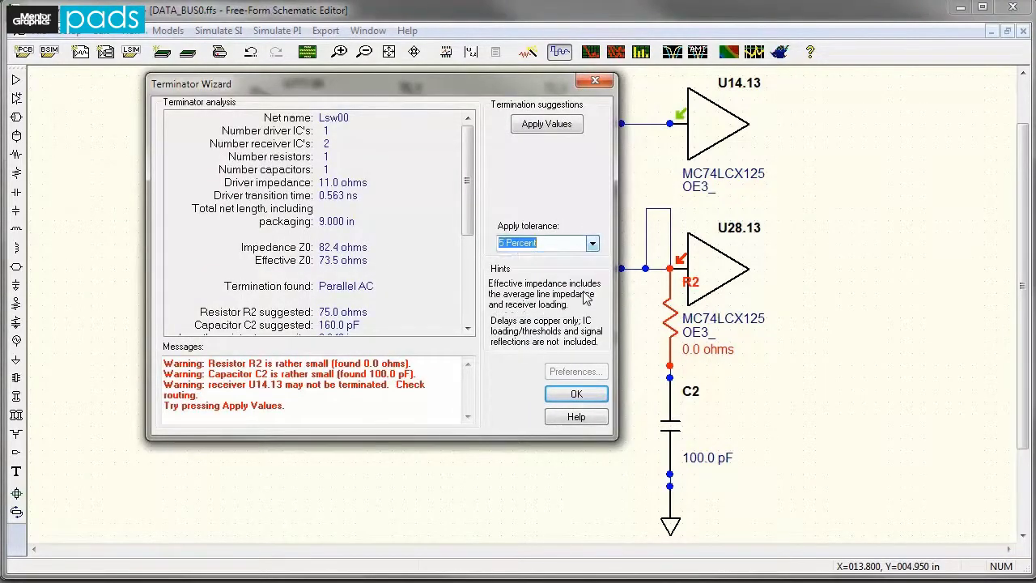
{"action": "left_click", "coordinate": [547, 123]}
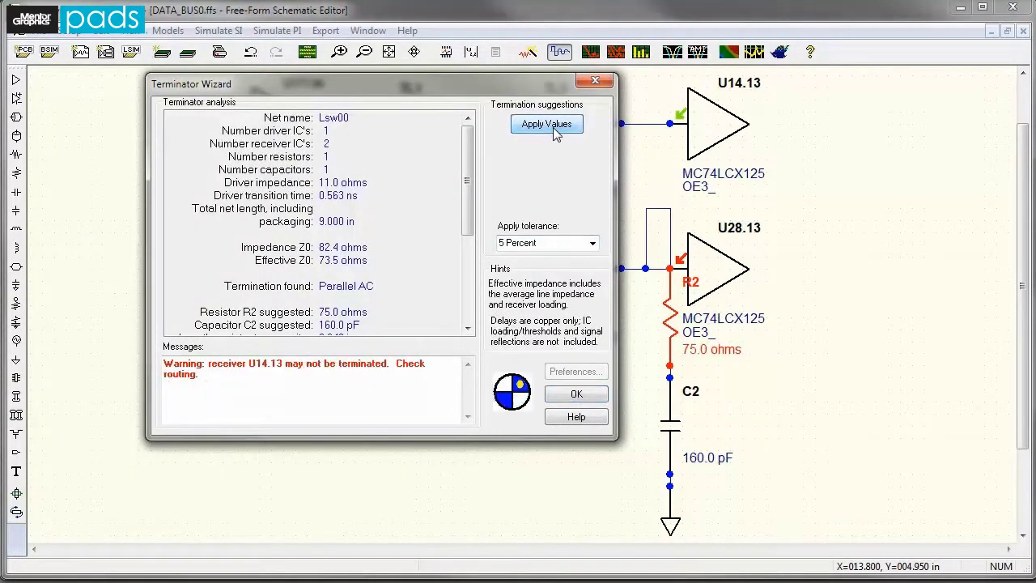
{"action": "left_click", "coordinate": [576, 394]}
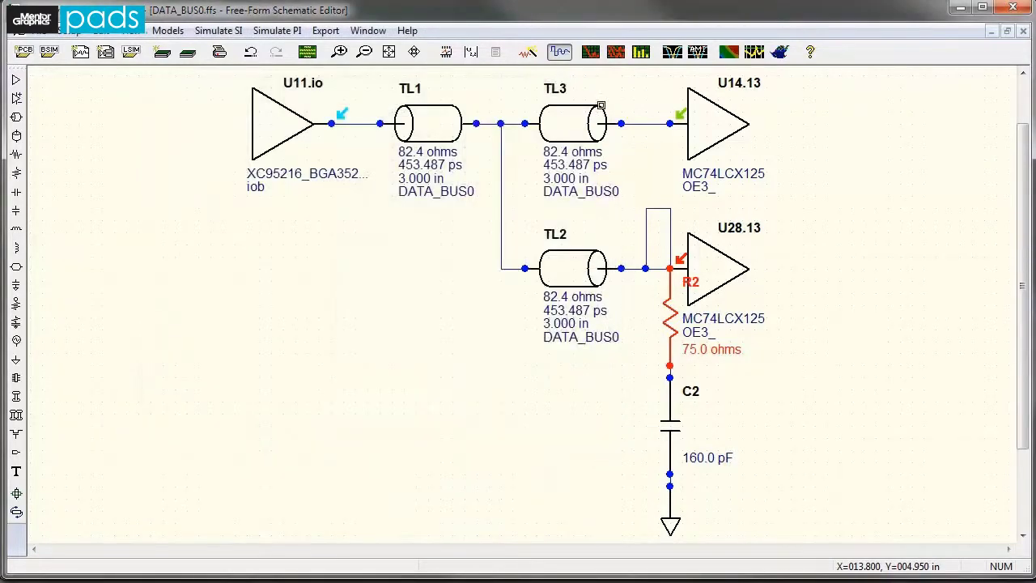
{"action": "left_click", "coordinate": [590, 51]}
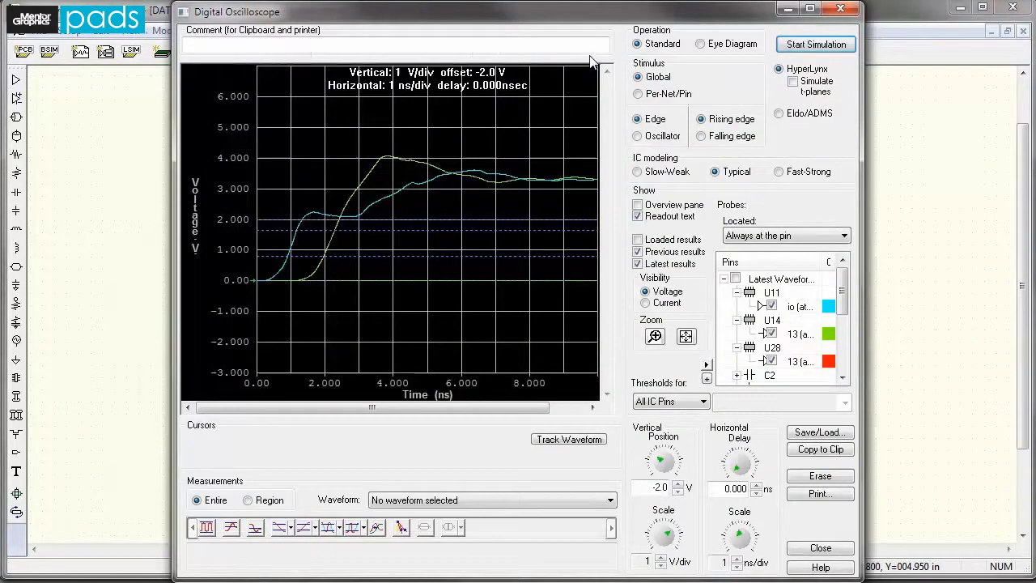
Rerun the simulation with termination and compare latest waveforms against the previous unterminated ones
{"action": "left_click", "coordinate": [796, 48]}
{"action": "left_click", "coordinate": [638, 252]}
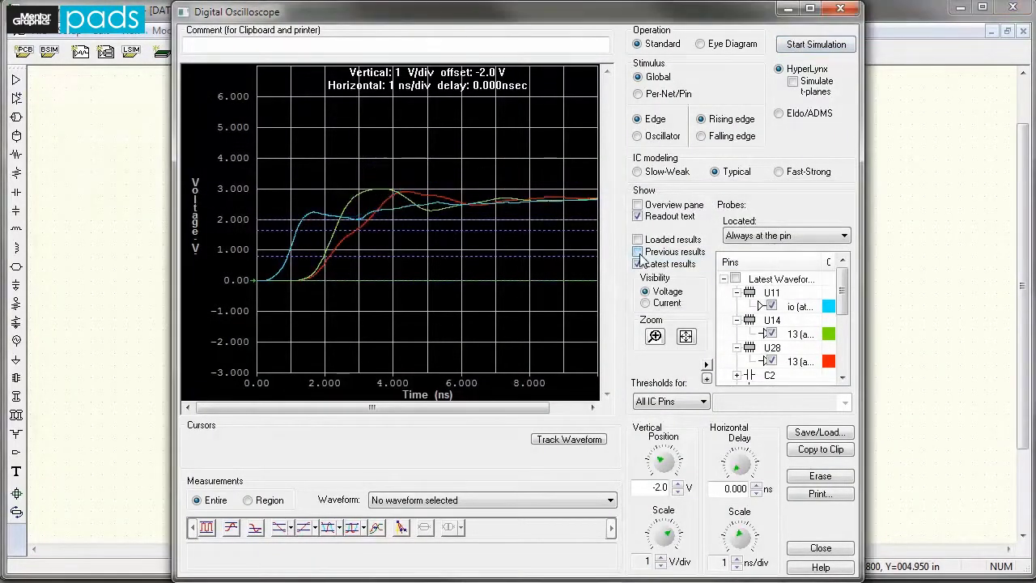
{"action": "left_click", "coordinate": [638, 251]}
{"action": "left_click", "coordinate": [638, 252]}
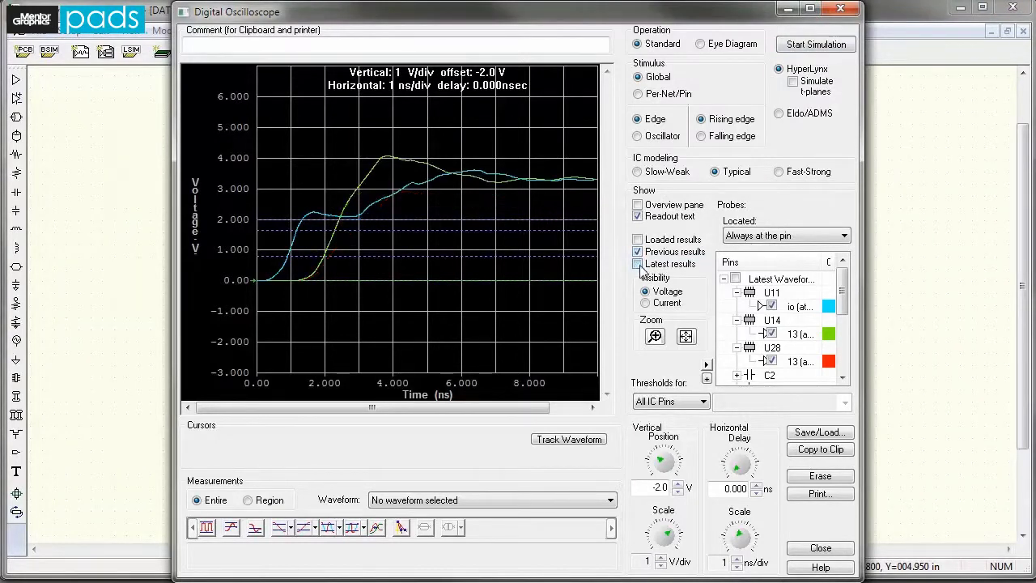
{"action": "left_click", "coordinate": [638, 264]}
{"action": "left_click", "coordinate": [638, 264]}
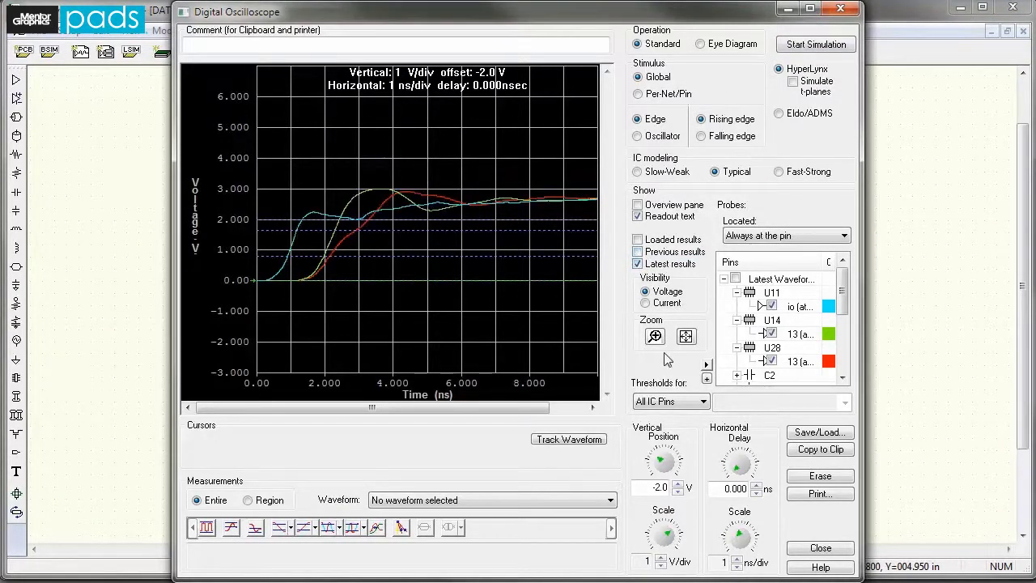
{"action": "left_click", "coordinate": [833, 548]}
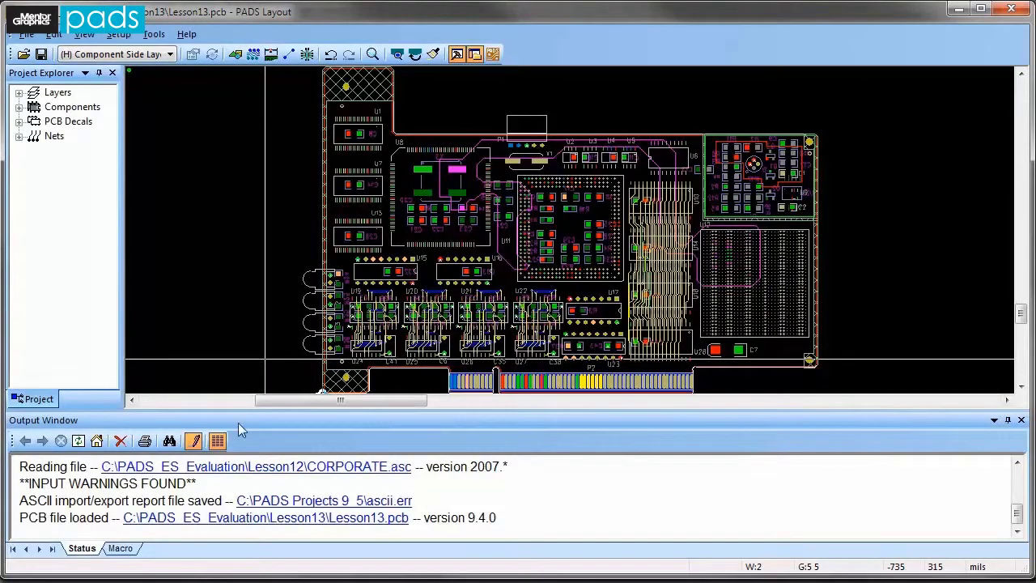
{"action": "left_click", "coordinate": [118, 34]}
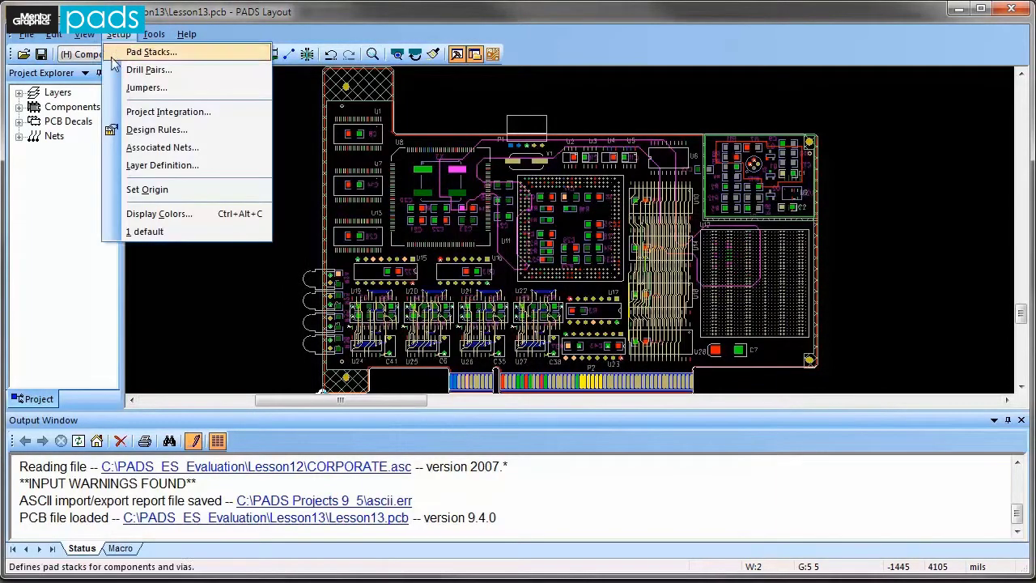
Set the default clearance rules to via clearances of 5 and board clearances of 25
{"action": "left_click", "coordinate": [128, 130]}
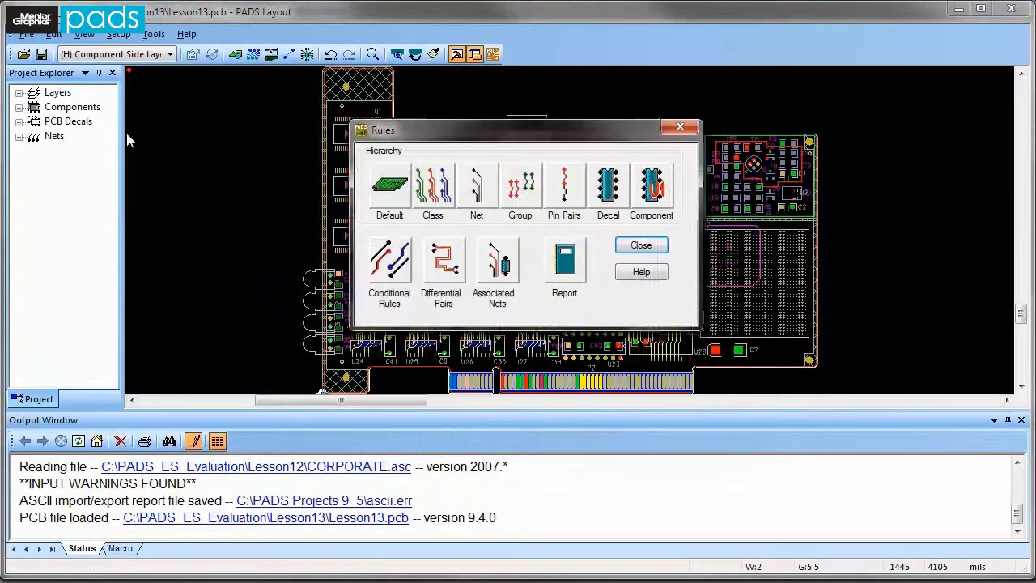
{"action": "left_click", "coordinate": [391, 187]}
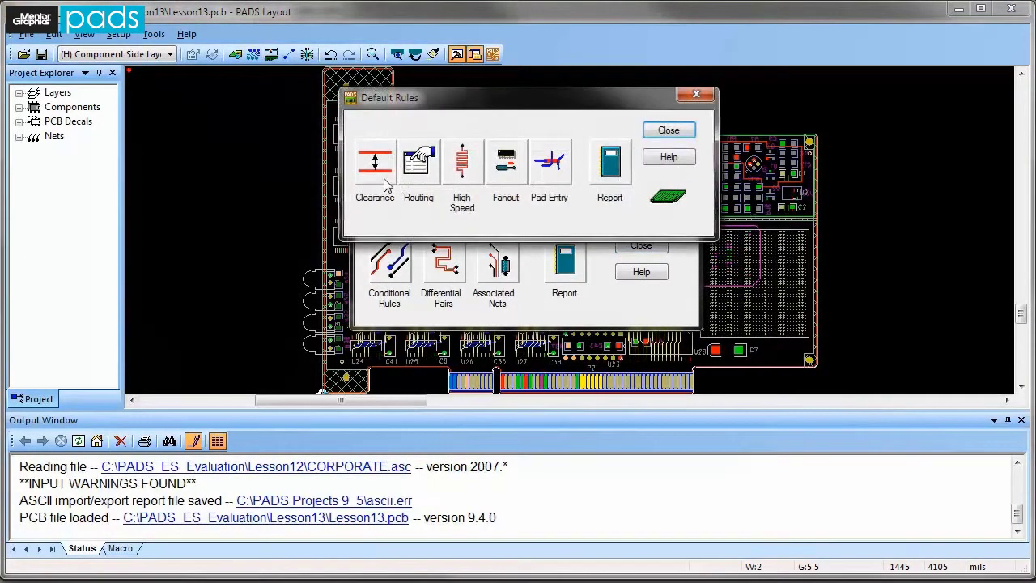
{"action": "left_click", "coordinate": [383, 180]}
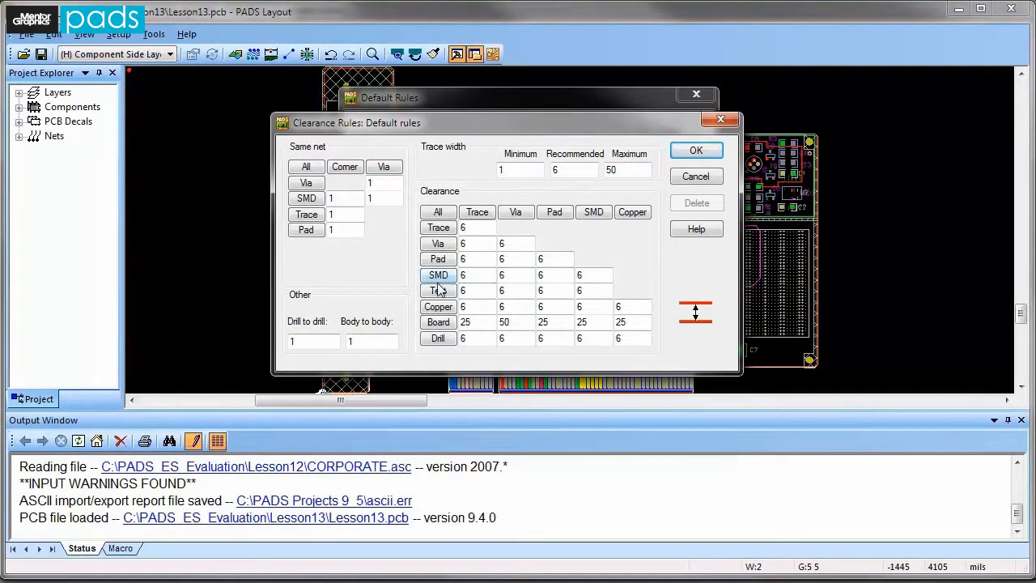
{"action": "left_click", "coordinate": [442, 246]}
{"action": "left_click", "coordinate": [449, 322]}
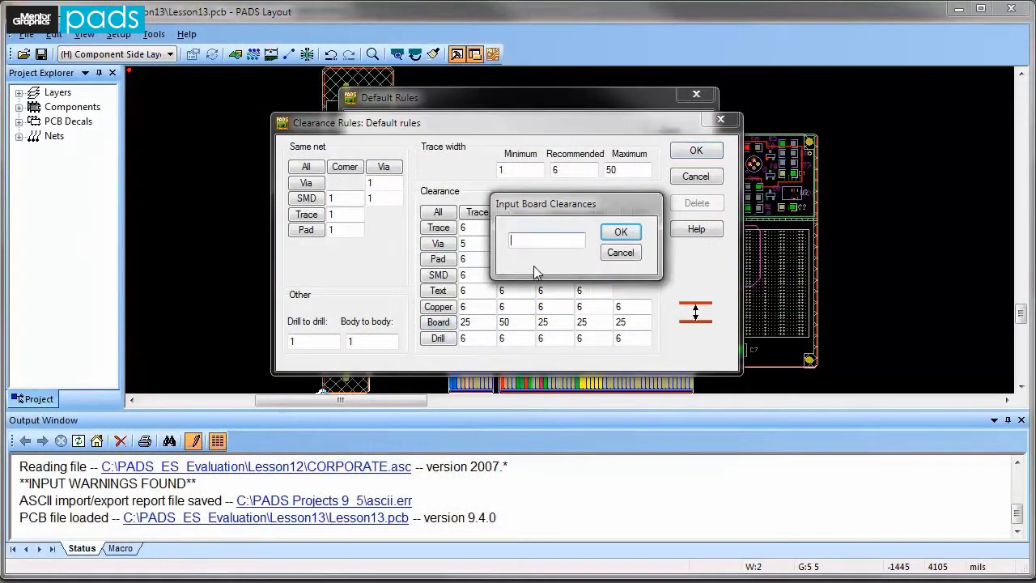
{"action": "type", "text": "25"}
{"action": "left_click", "coordinate": [620, 233]}
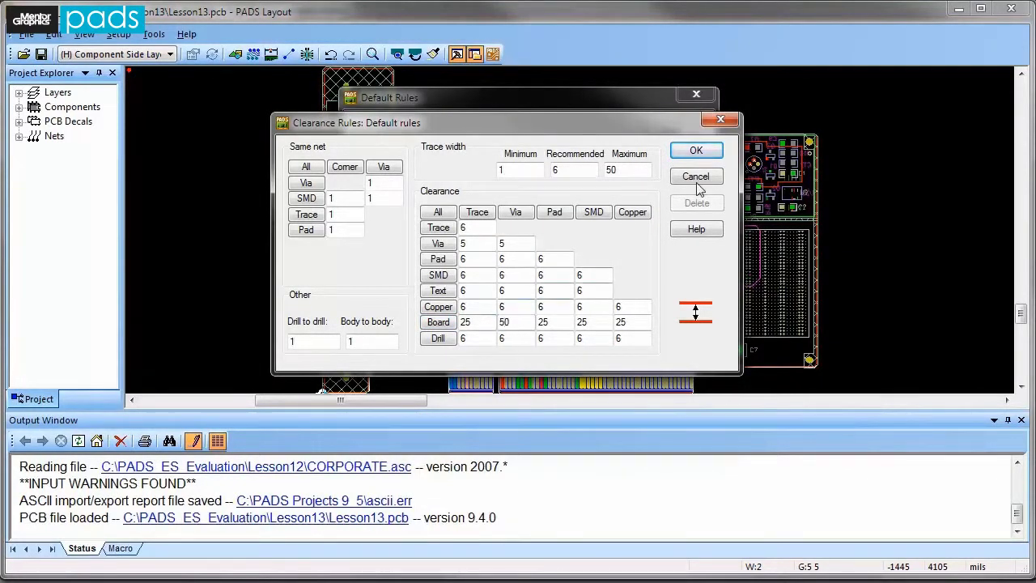
{"action": "left_click", "coordinate": [695, 151]}
Review the default routing rules (Minimized topology, priority 5) and high-speed rules unchanged
{"action": "left_click", "coordinate": [418, 162]}
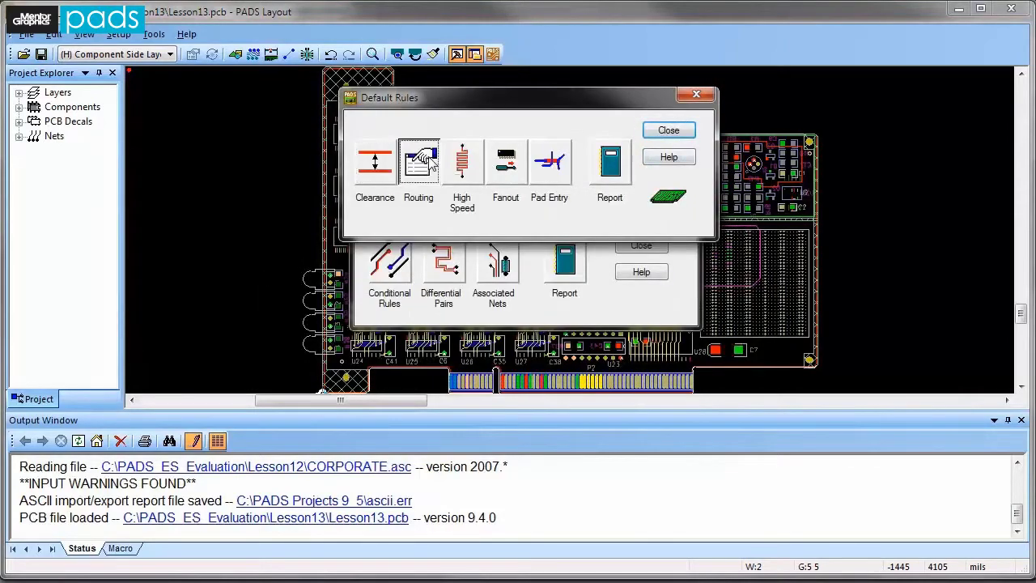
{"action": "left_click", "coordinate": [540, 220]}
{"action": "left_click", "coordinate": [541, 231], "text": "shift"}
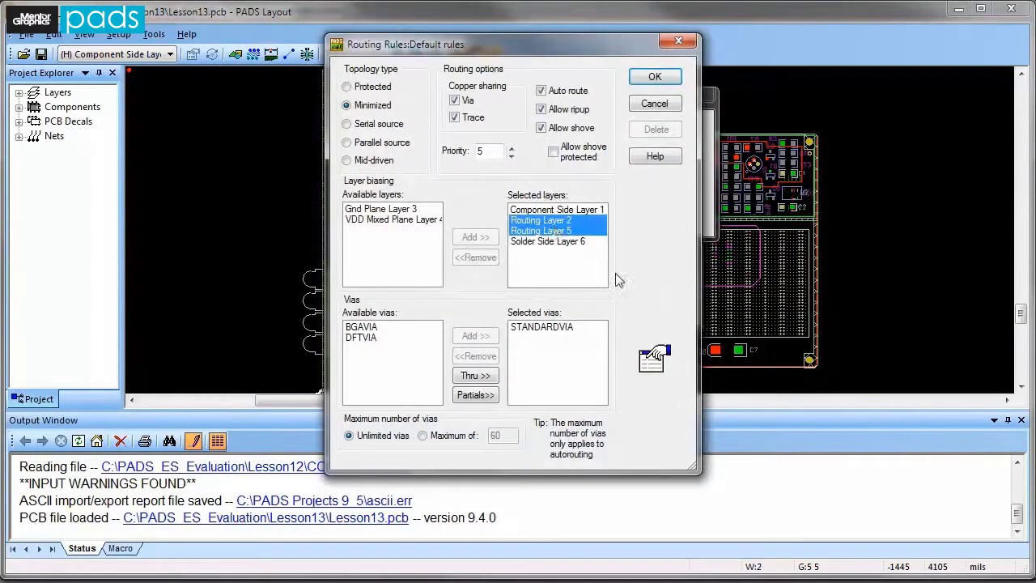
{"action": "left_click", "coordinate": [654, 76]}
{"action": "left_click", "coordinate": [495, 162]}
{"action": "left_click", "coordinate": [638, 179]}
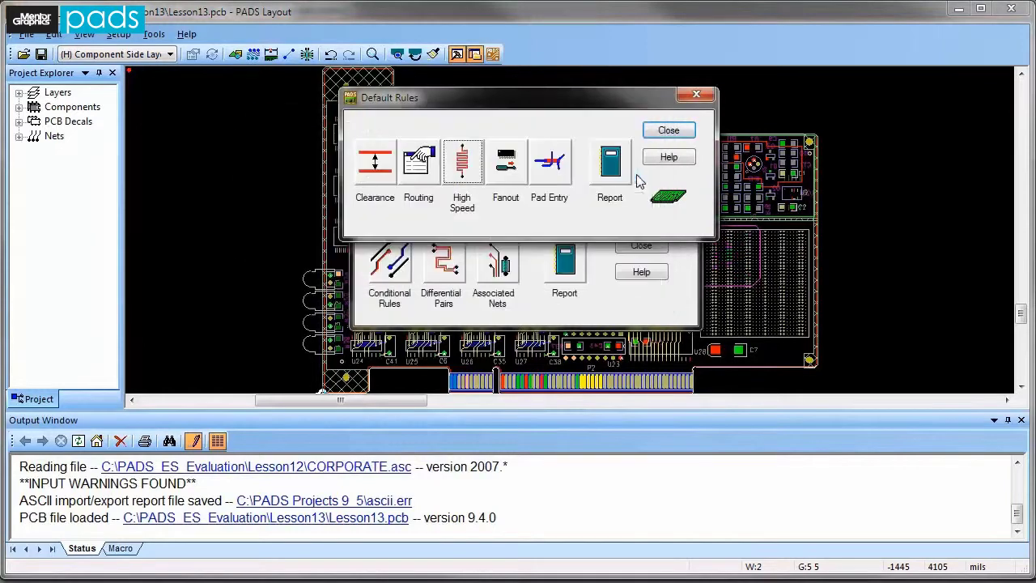
{"action": "left_click", "coordinate": [661, 136]}
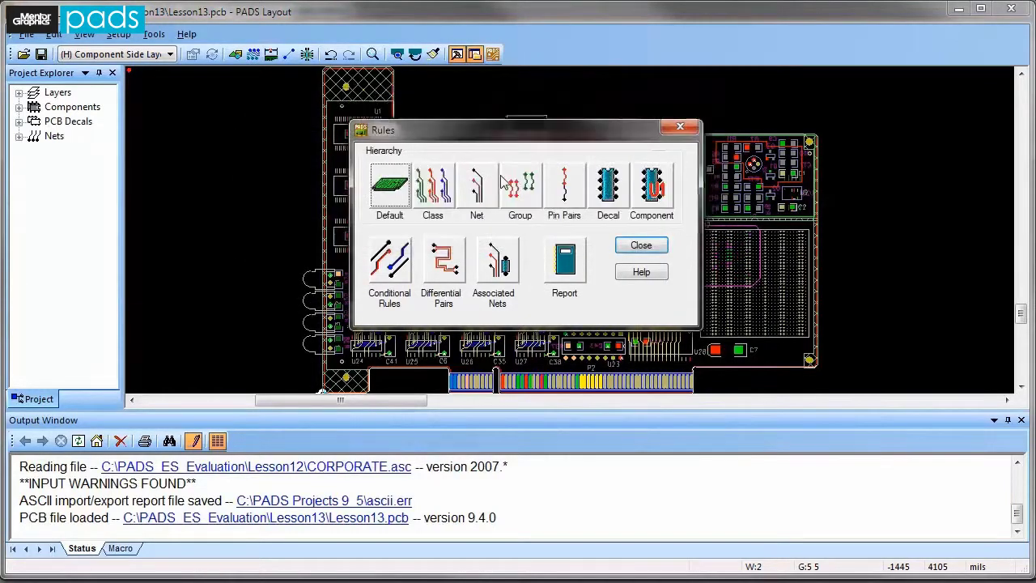
Select net A0_STB0 and set all its clearances to 12 and its board clearance to 75
{"action": "left_click", "coordinate": [487, 188]}
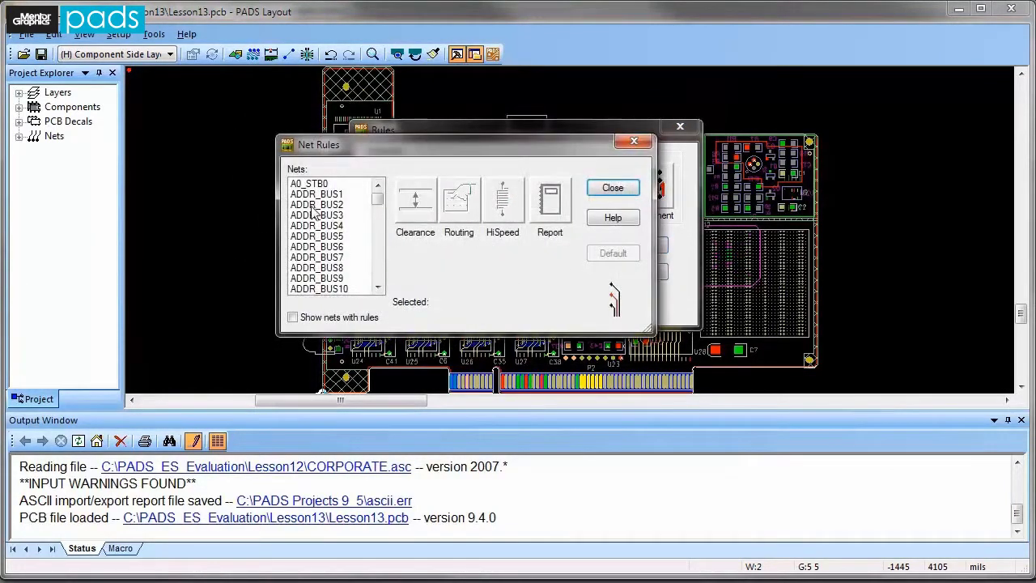
{"action": "left_click", "coordinate": [315, 184]}
{"action": "left_click", "coordinate": [429, 206]}
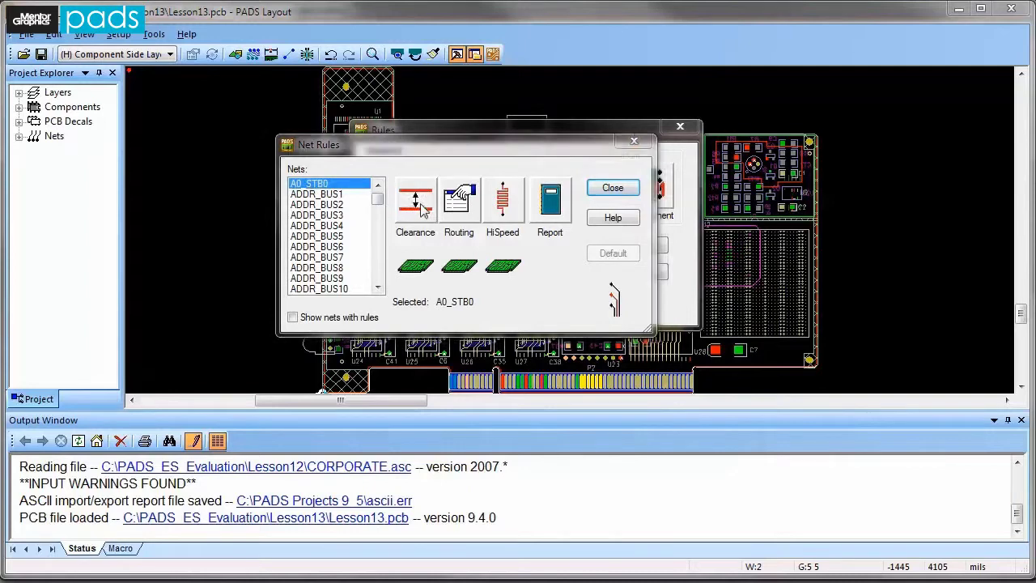
{"action": "left_click", "coordinate": [437, 212]}
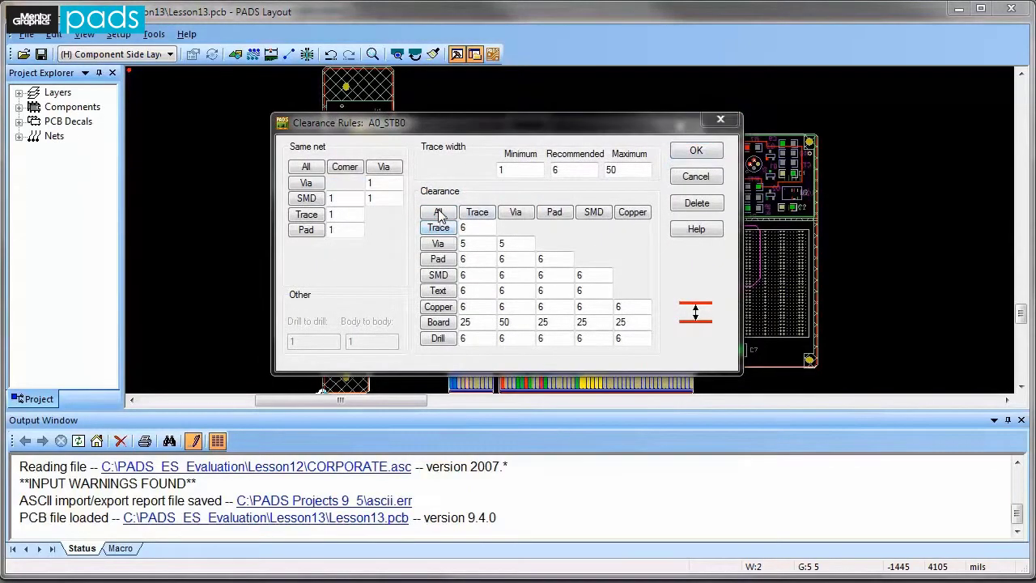
{"action": "type", "text": "12"}
{"action": "left_click", "coordinate": [620, 232]}
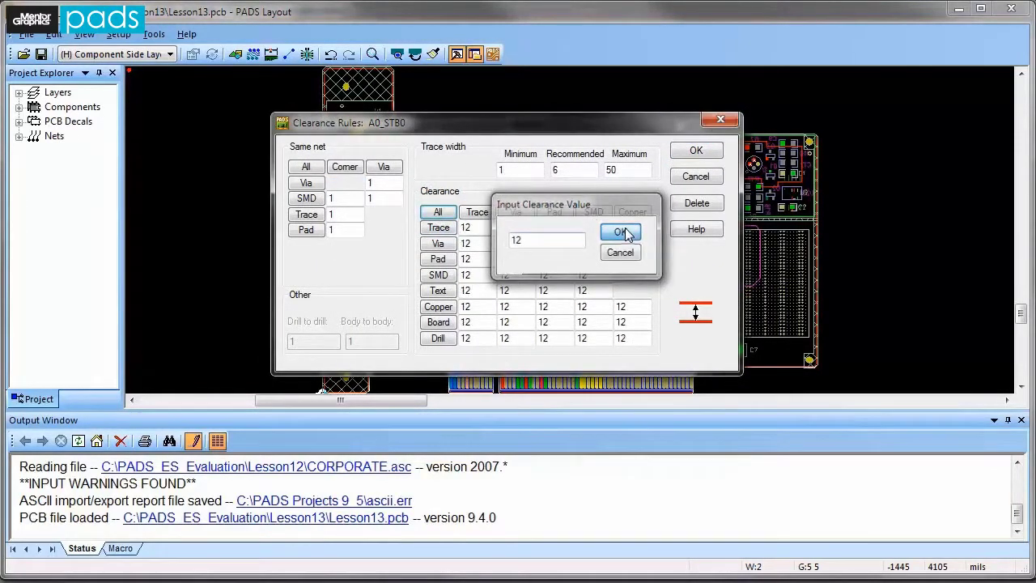
{"action": "left_click", "coordinate": [442, 322]}
{"action": "left_click", "coordinate": [619, 231]}
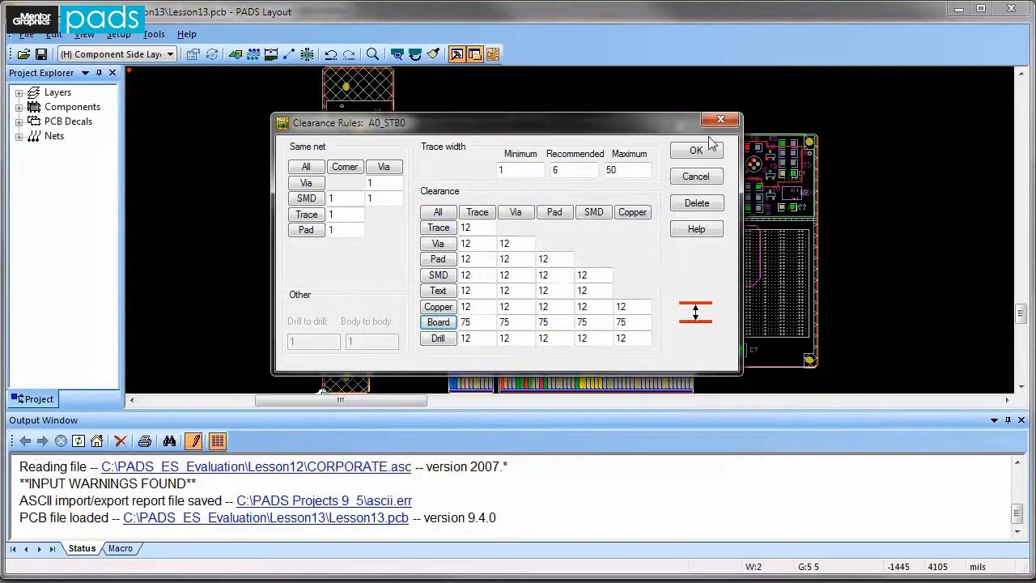
{"action": "left_click", "coordinate": [711, 156]}
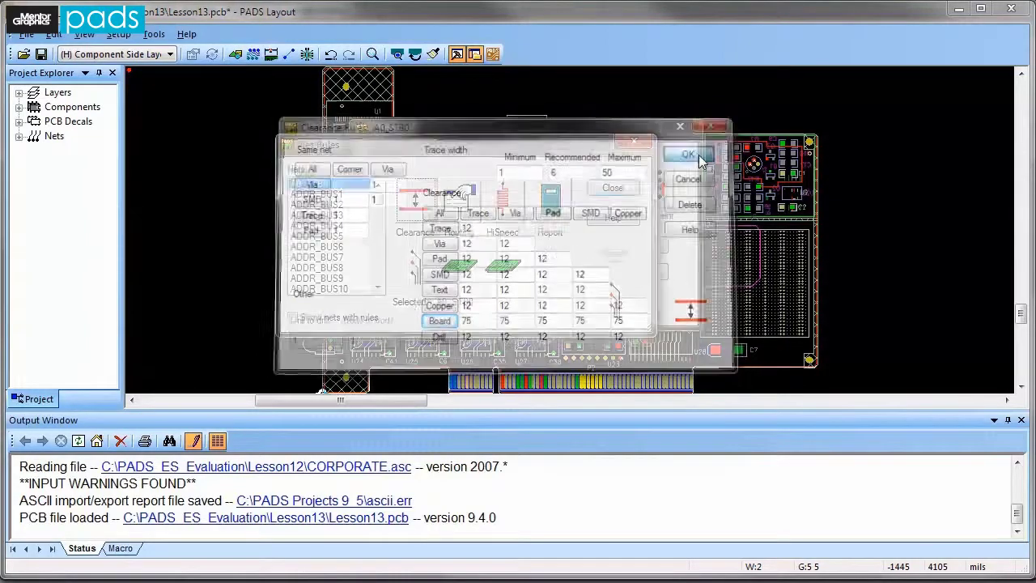
Accept A0_STB0's high-speed rules and finish editing the net rules
{"action": "left_click", "coordinate": [547, 204]}
{"action": "left_click", "coordinate": [620, 154]}
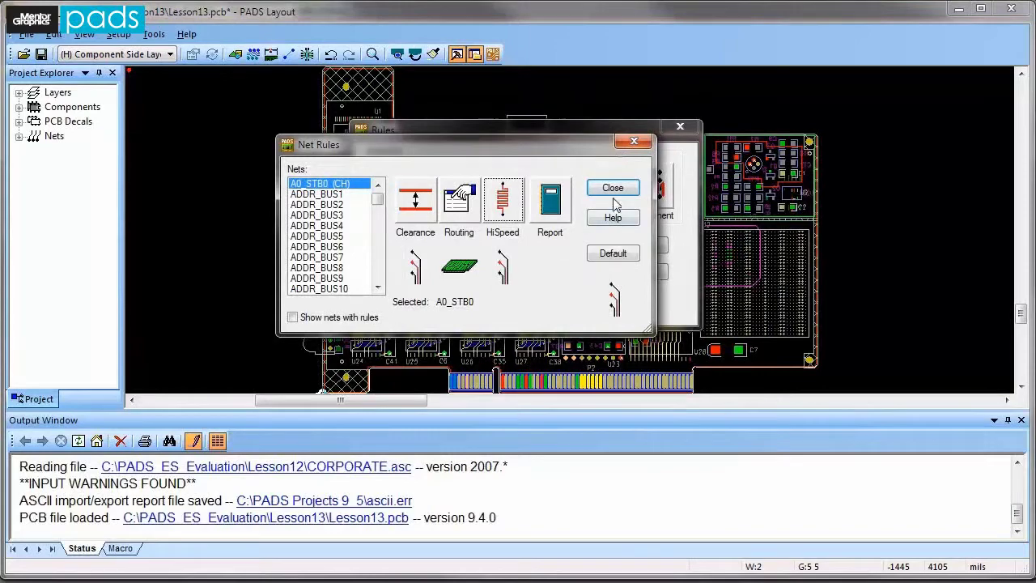
{"action": "left_click", "coordinate": [615, 188]}
Open the class design rules and review the ANALOG class's high-speed rules
{"action": "left_click", "coordinate": [443, 262]}
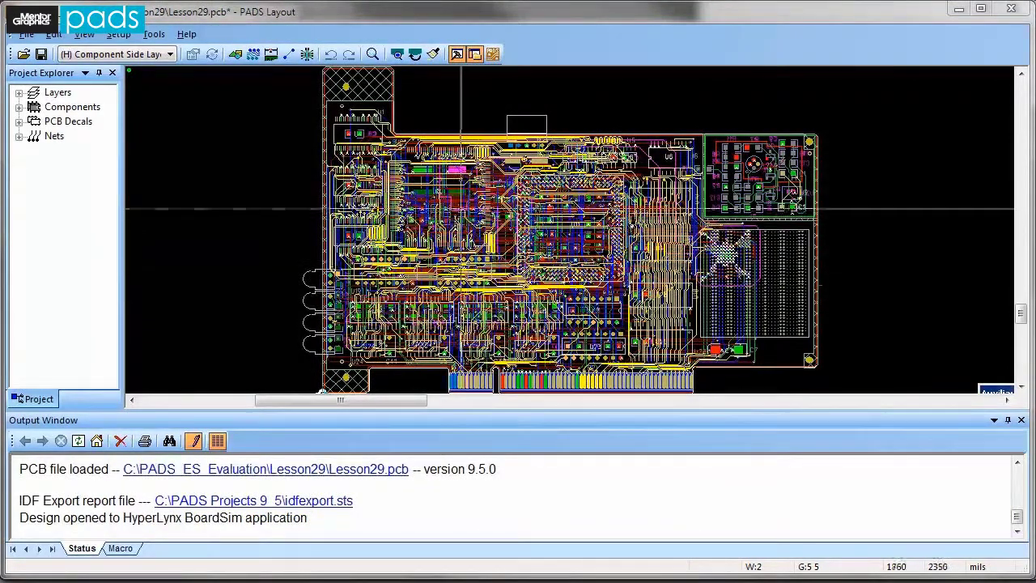
{"action": "left_click", "coordinate": [118, 34]}
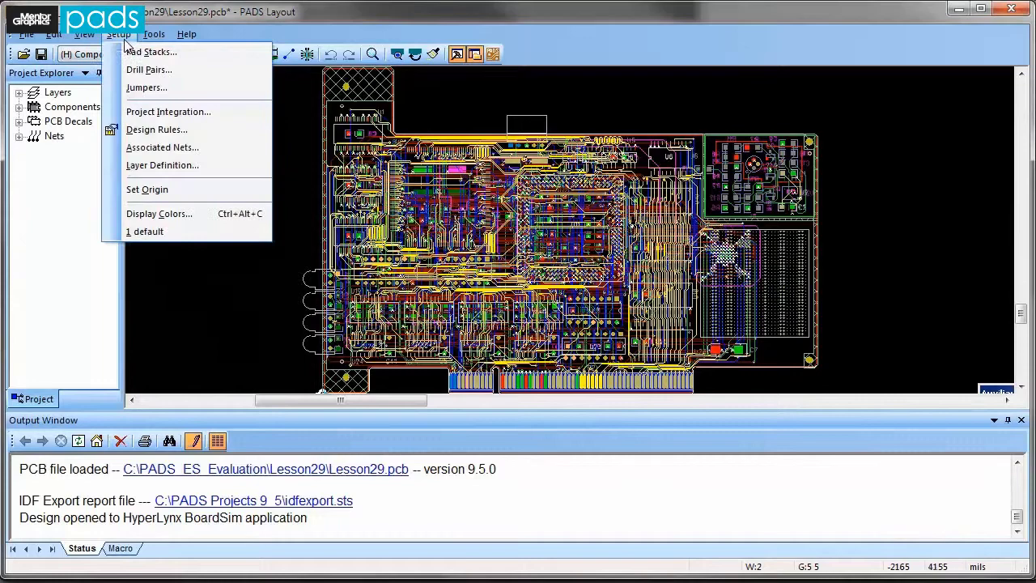
{"action": "left_click", "coordinate": [165, 132]}
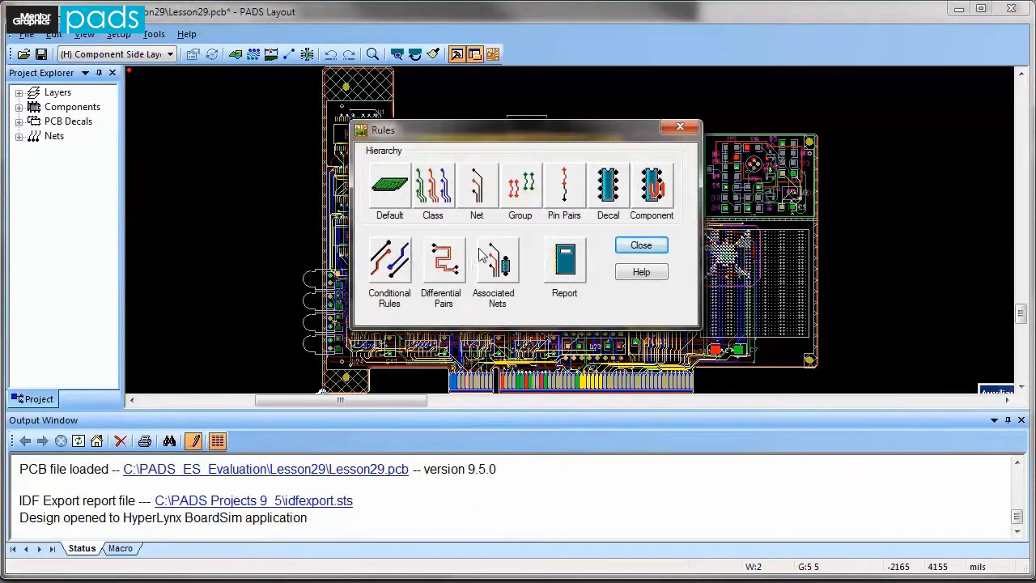
{"action": "left_click", "coordinate": [437, 188]}
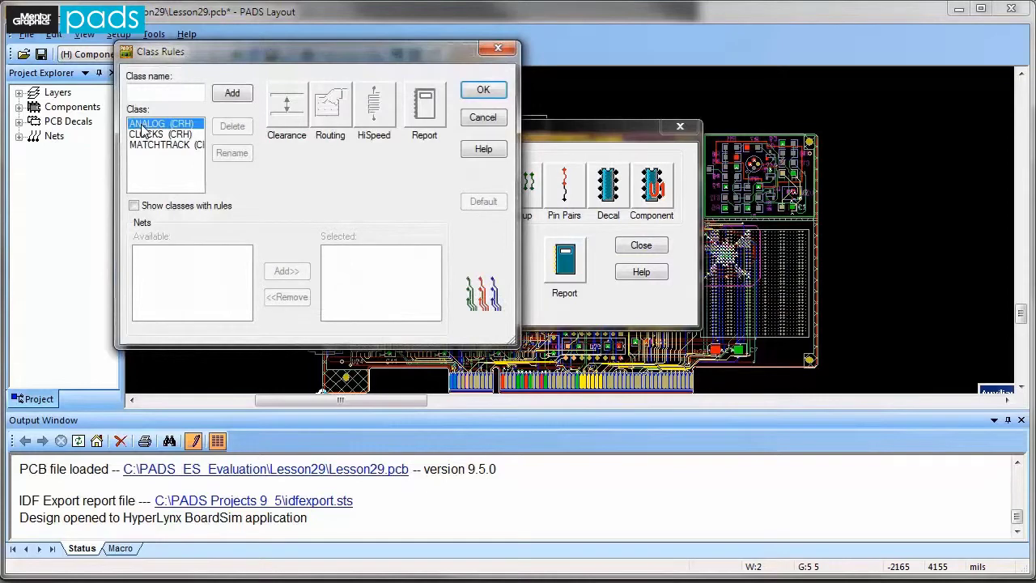
{"action": "left_click", "coordinate": [142, 124]}
{"action": "left_click_drag", "start_coordinate": [377, 54], "coordinate": [539, 92]}
{"action": "left_click", "coordinate": [541, 149]}
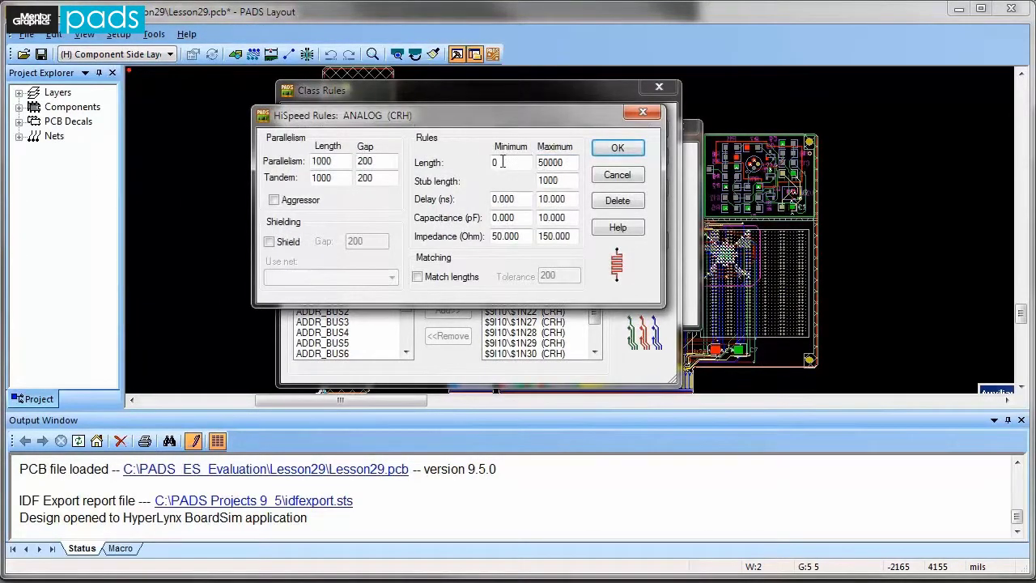
{"action": "left_click", "coordinate": [606, 147]}
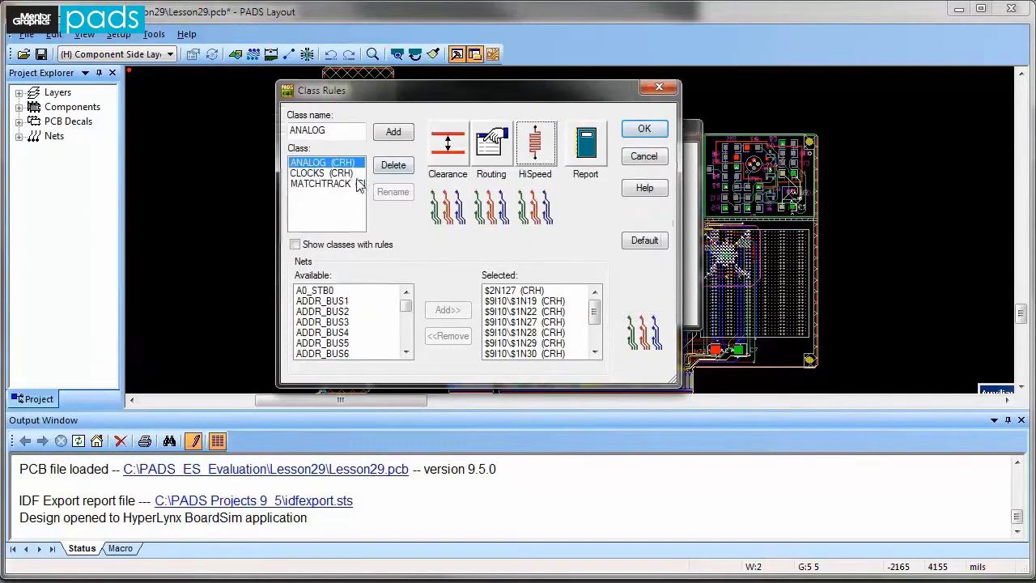
Check the CLOCKS class's high-speed rules, with trace length limited to 2000–3000
{"action": "left_click", "coordinate": [322, 173]}
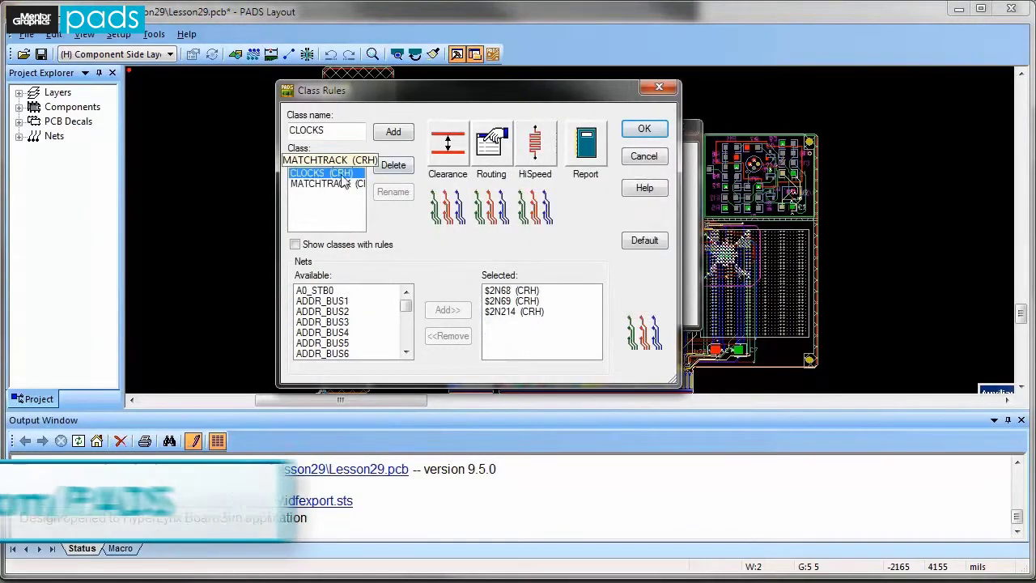
{"action": "left_click", "coordinate": [537, 154]}
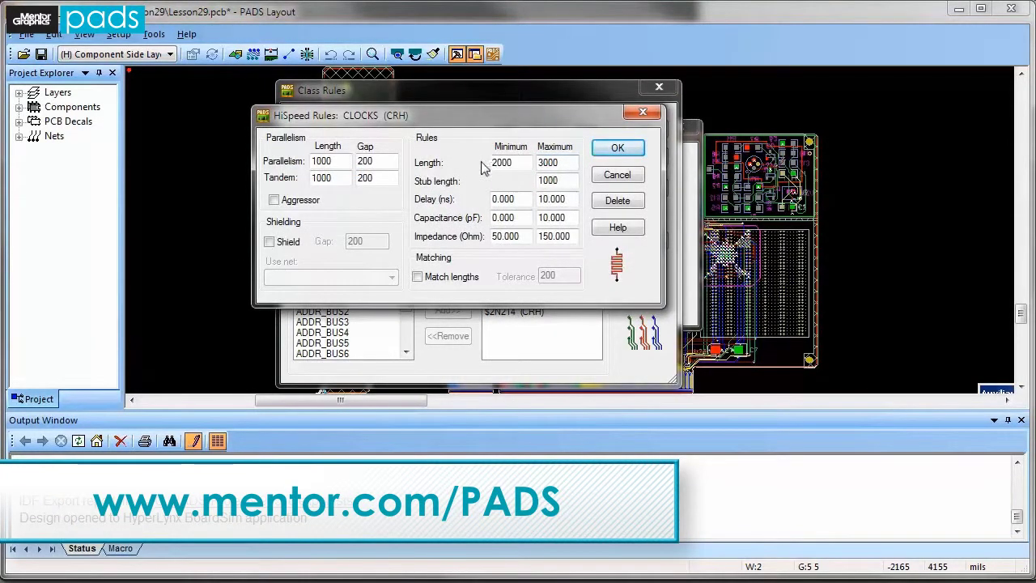
{"action": "left_click", "coordinate": [617, 148]}
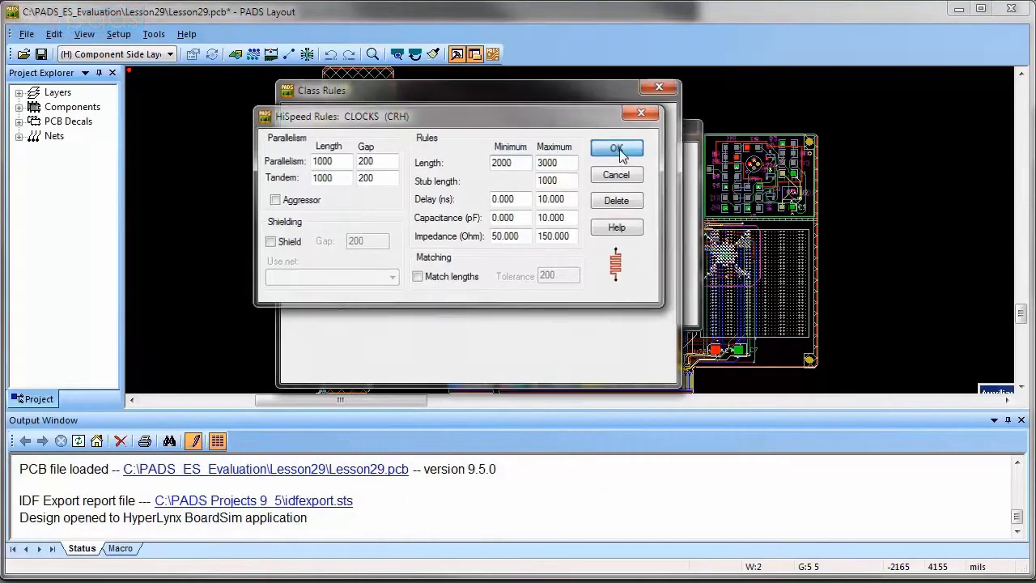